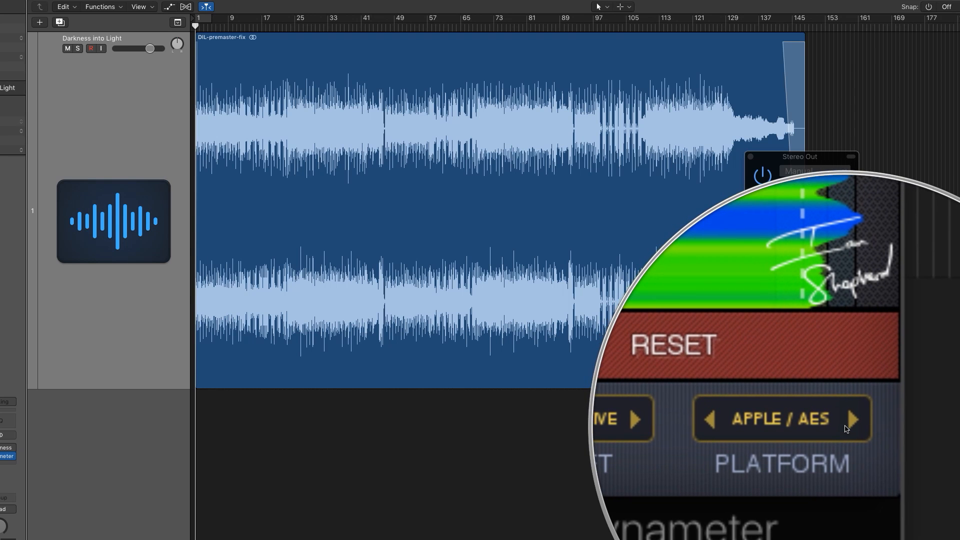
- Cycle the Dynameter platform setting through Broadcast, Spotify and the remaining options back to Apple / AES
click(845, 422)
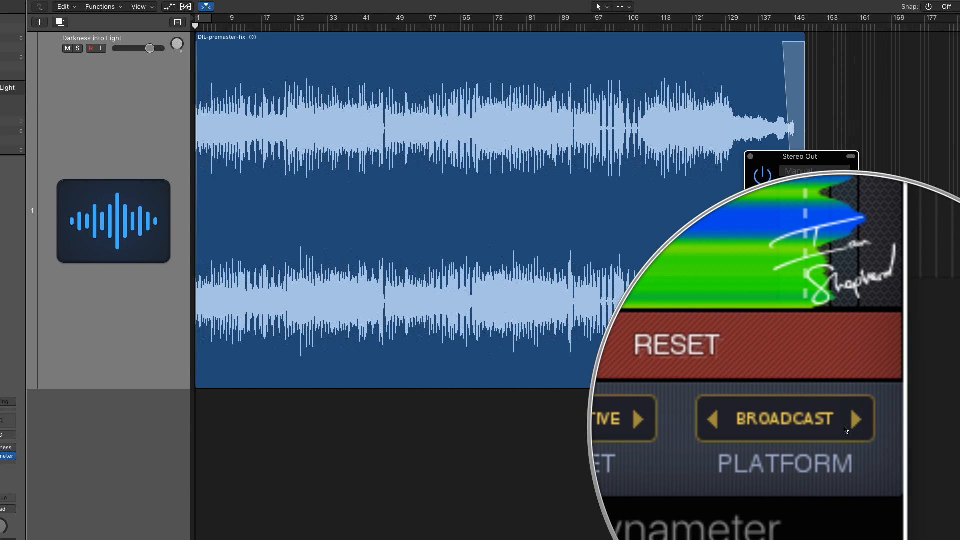
click(846, 425)
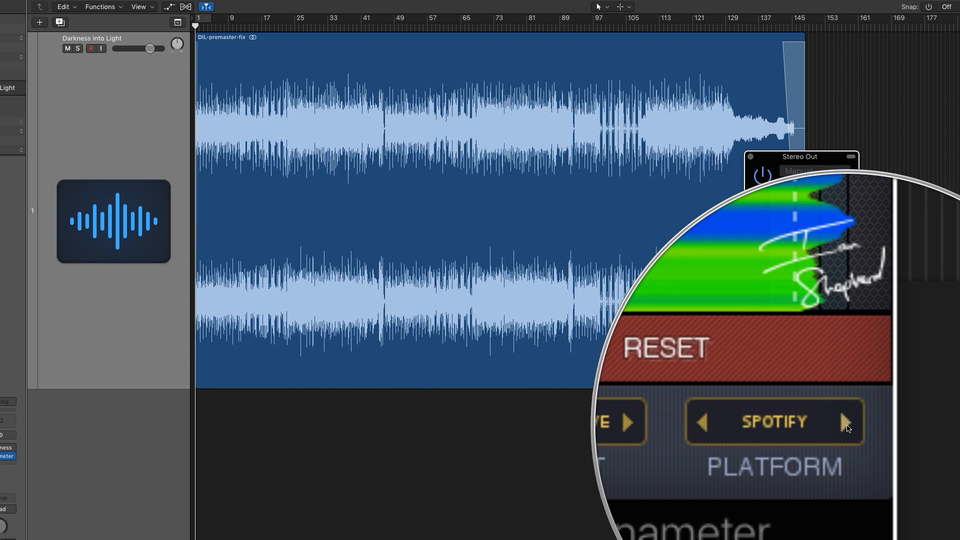
click(846, 424)
click(846, 425)
click(847, 425)
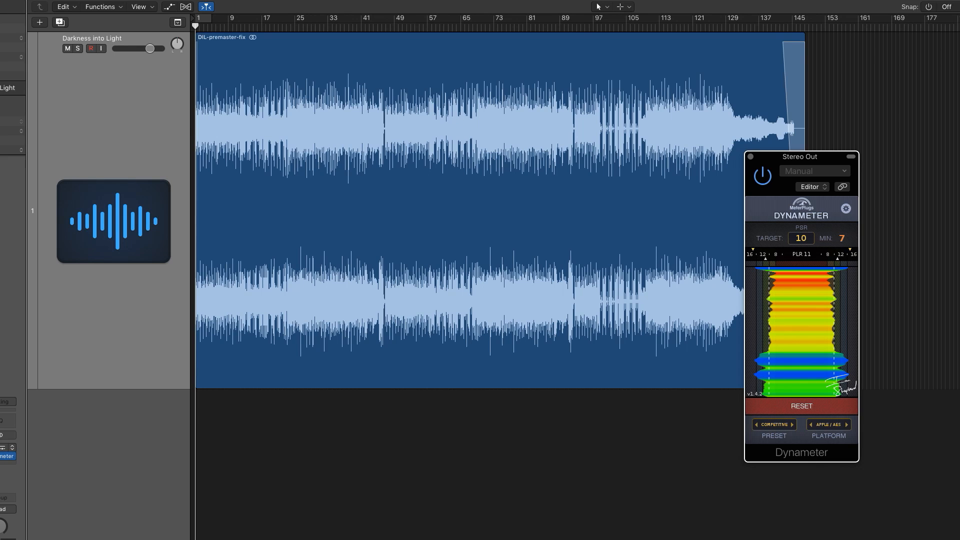
- Open the Loudness Meter on the stereo output to view its LUFS scales and close it again
click(3, 447)
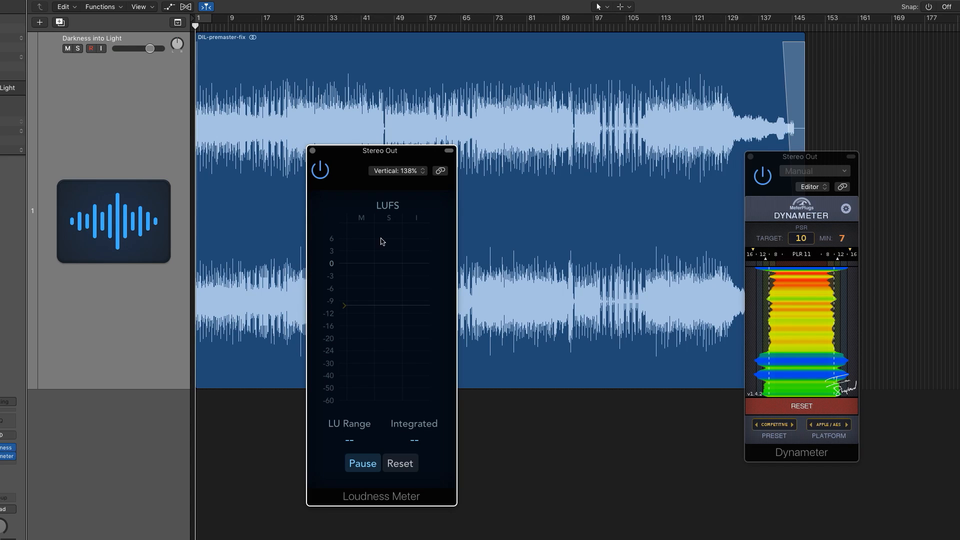
click(313, 151)
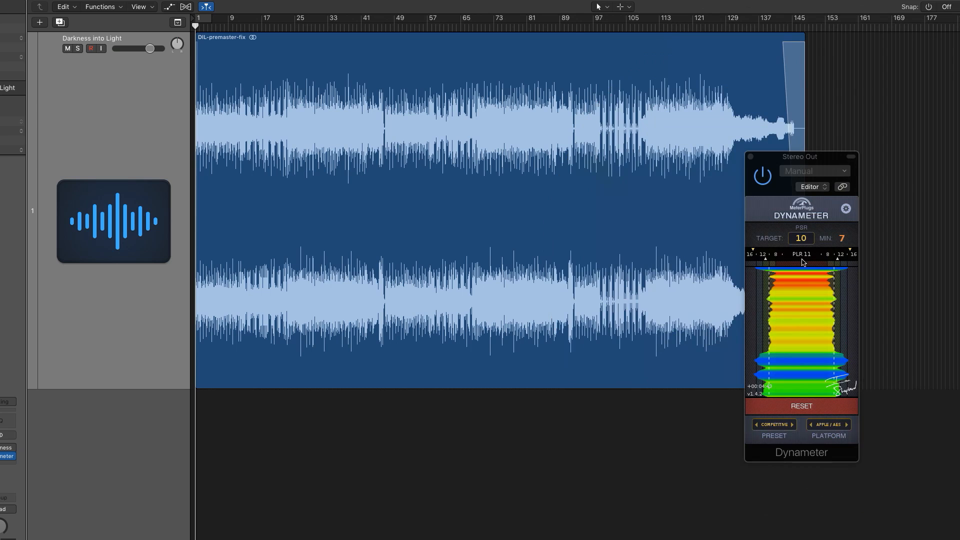
- Reset the Dynameter measurement and start playing the song from the beginning
click(796, 413)
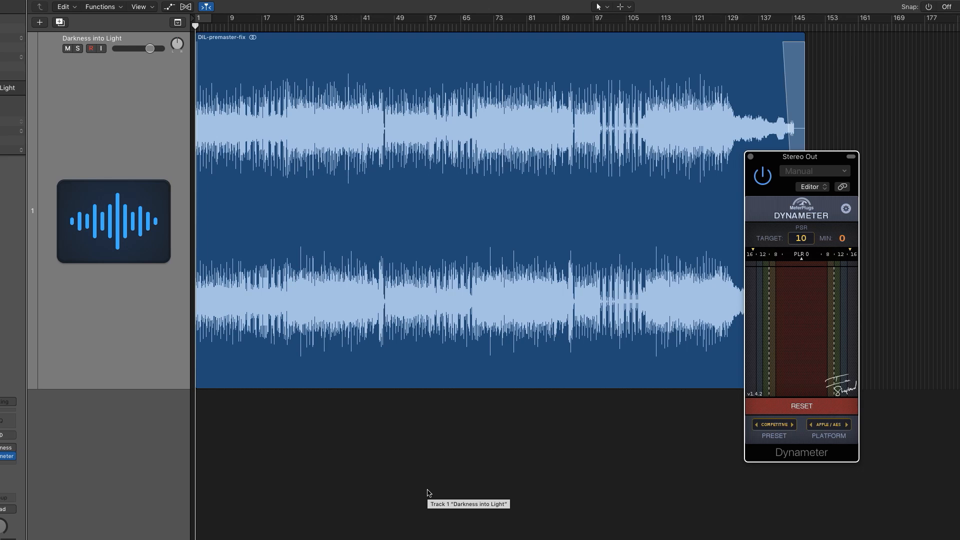
key(space)
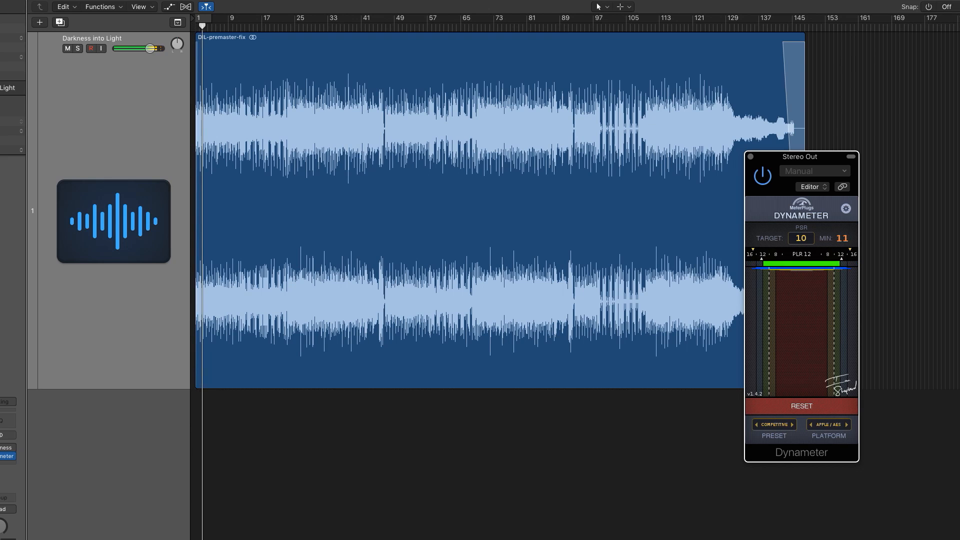
- Show the limiter on the Darkness into Light track, reposition its window and raise the threshold to -0.5 dB
click(283, 305)
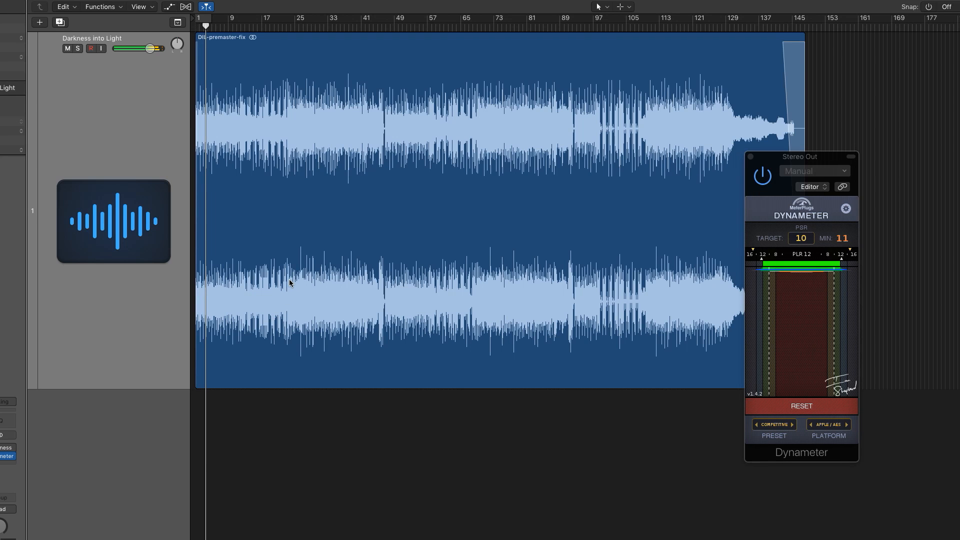
key(v)
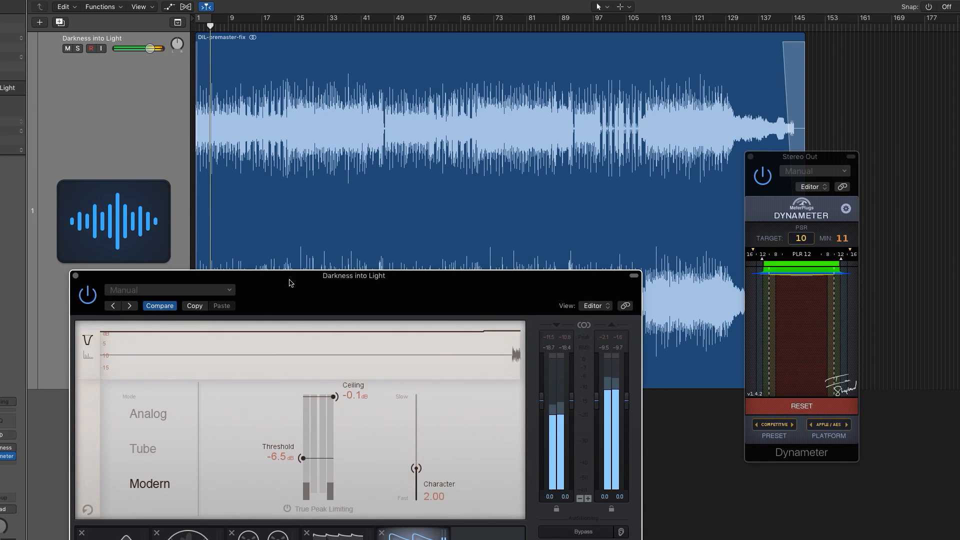
drag(293, 283, 318, 274)
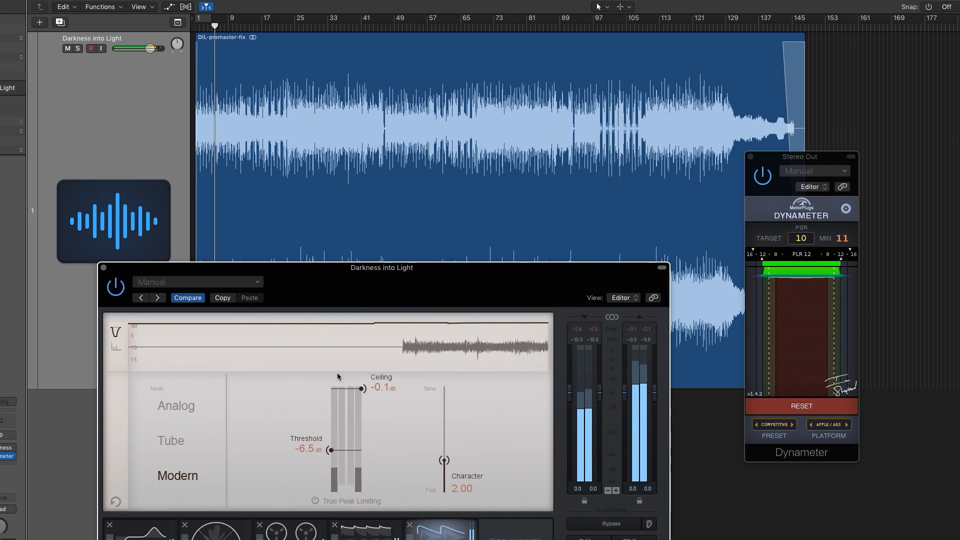
drag(331, 450, 321, 398)
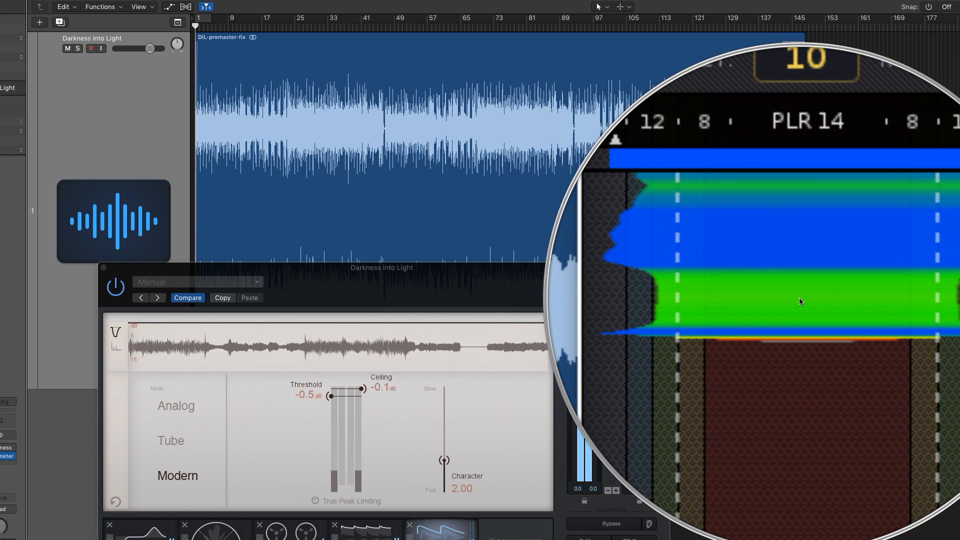
- Try the limiter threshold at -4.9 dB and bring it back up to -0.6 dB to demonstrate the adjustment
click(791, 404)
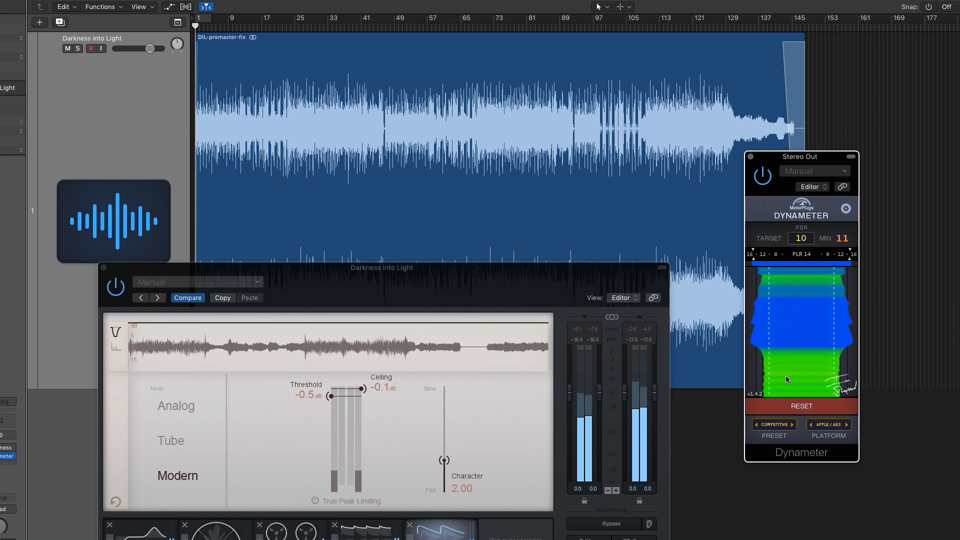
click(812, 321)
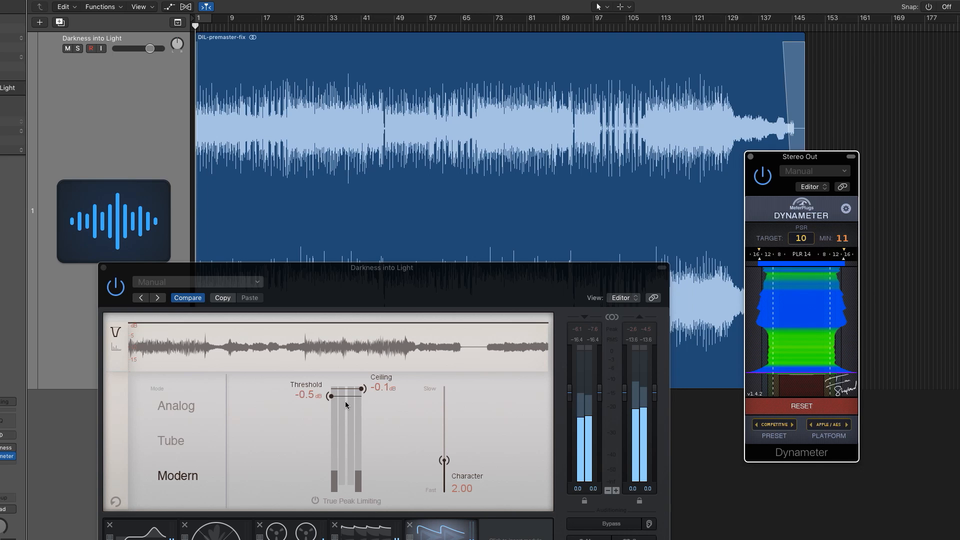
drag(331, 396, 329, 447)
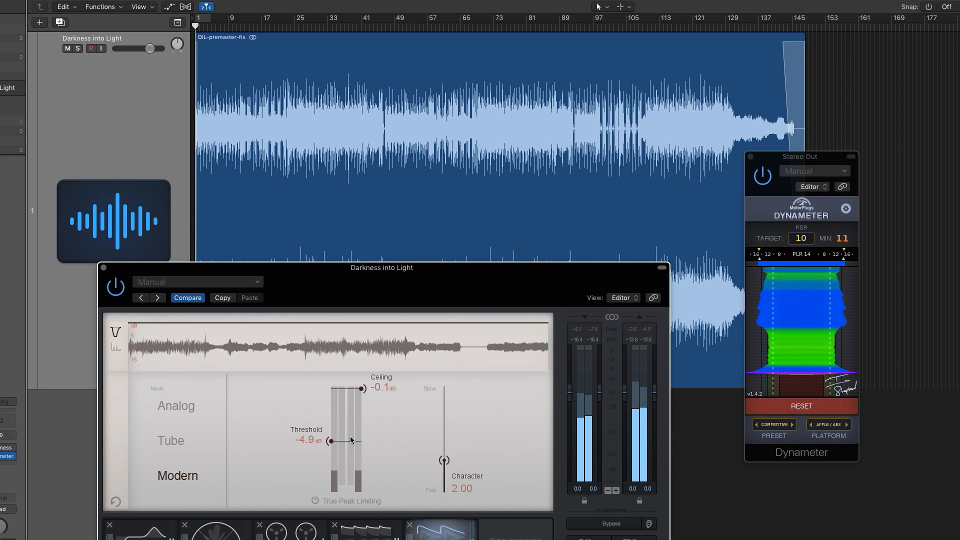
drag(330, 442, 330, 398)
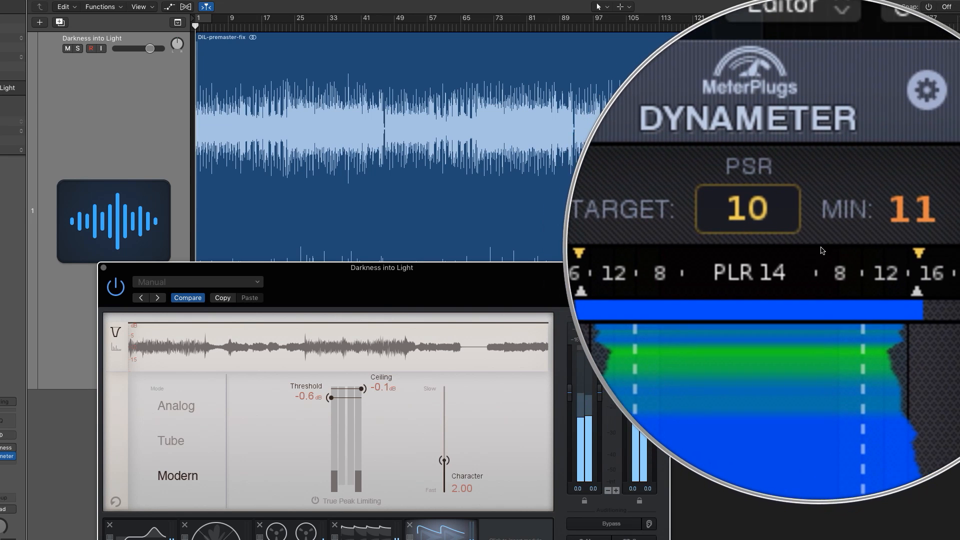
mouse_move(813, 245)
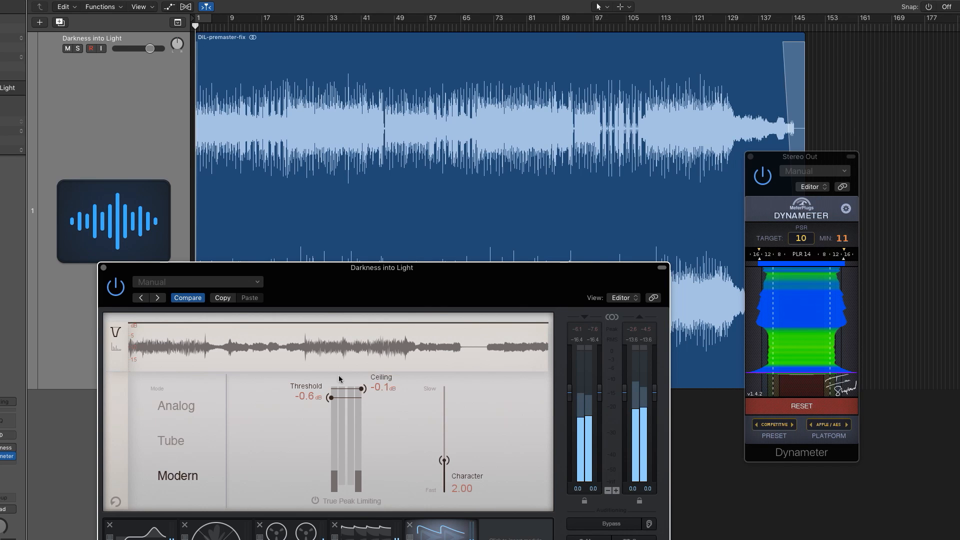
- Lower the limiter threshold to -8.7 dB and play the song with a freshly reset Dynameter
drag(333, 398, 326, 461)
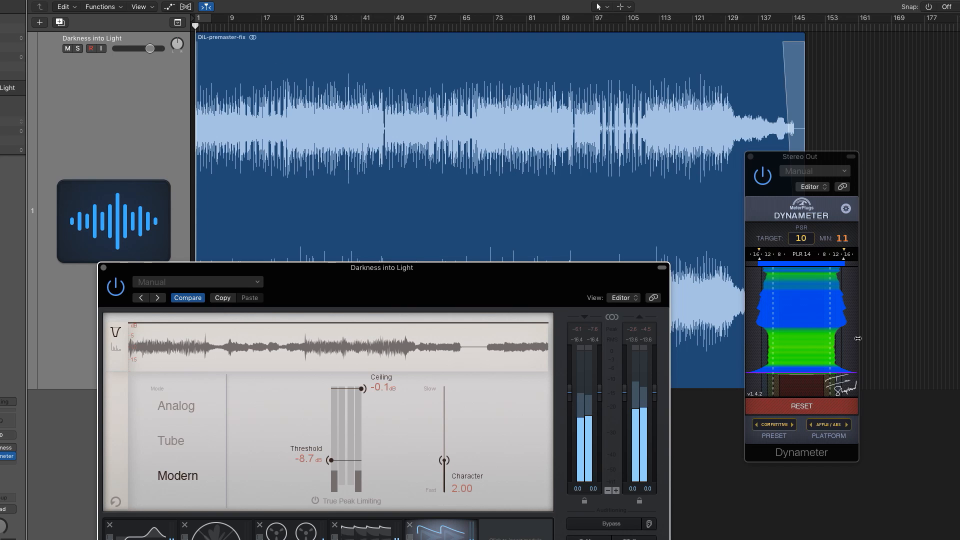
click(816, 405)
key(space)
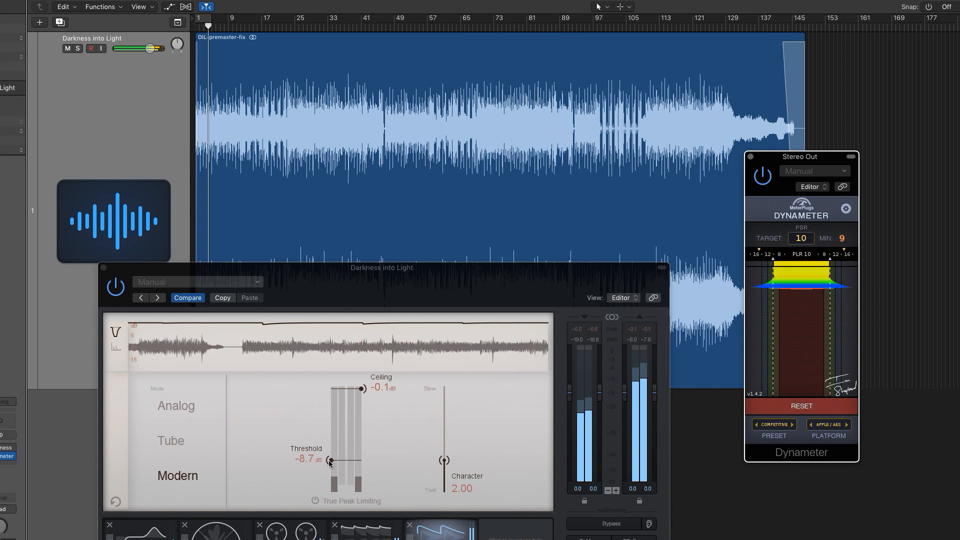
- Raise the limiter threshold to -0.7 dB during playback and examine the minimum PSR reading
drag(330, 460, 305, 399)
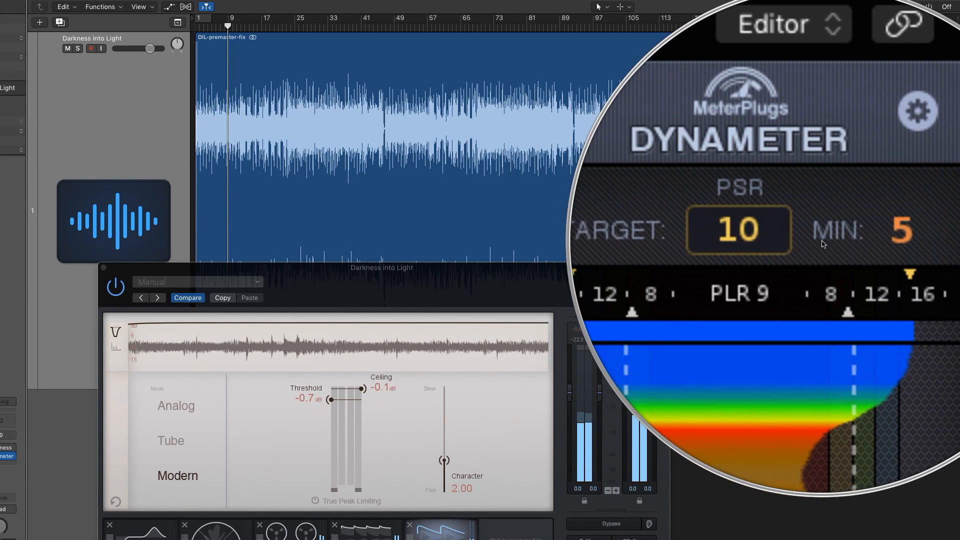
mouse_move(841, 242)
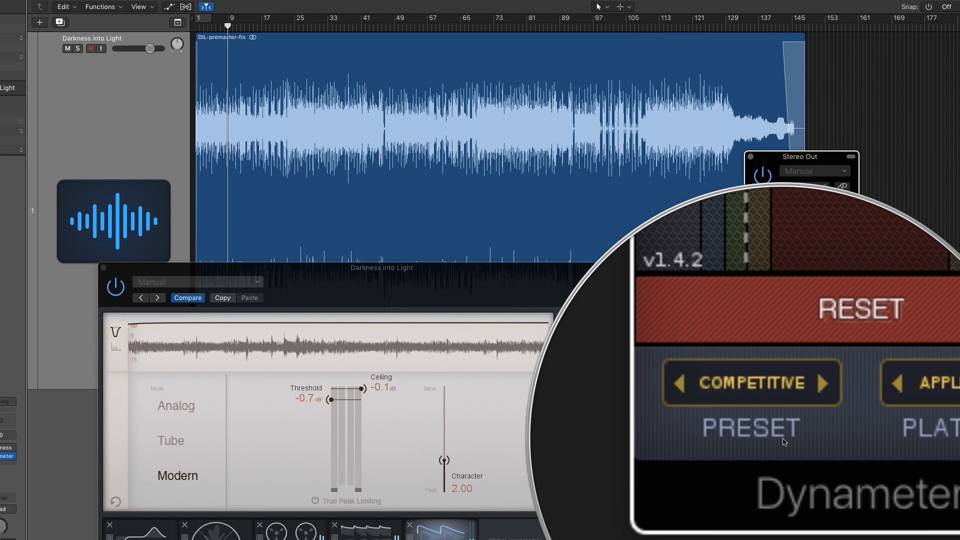
- Step through the Dynameter presets Balanced, Wide, Limited and Competitive to compare their PSR targets, finishing on Limited
click(792, 425)
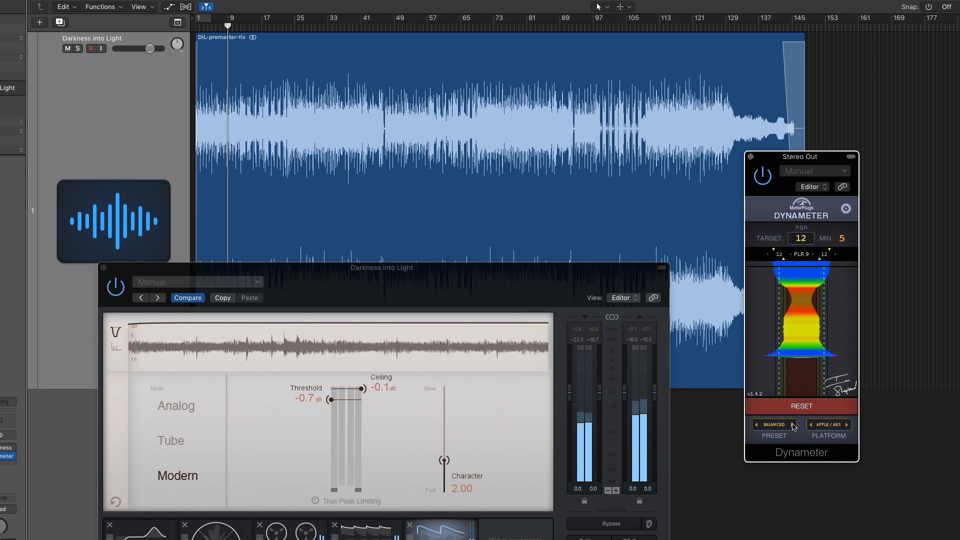
click(792, 425)
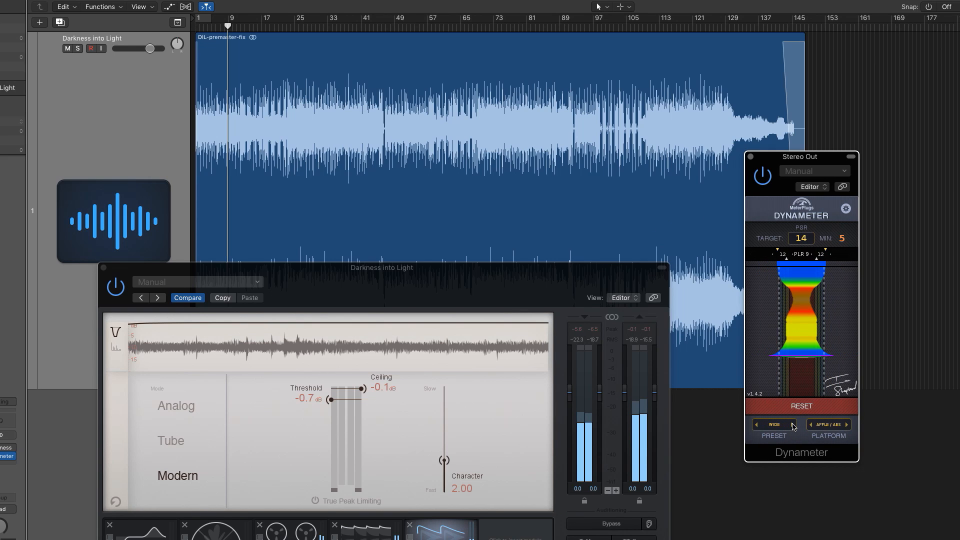
click(792, 425)
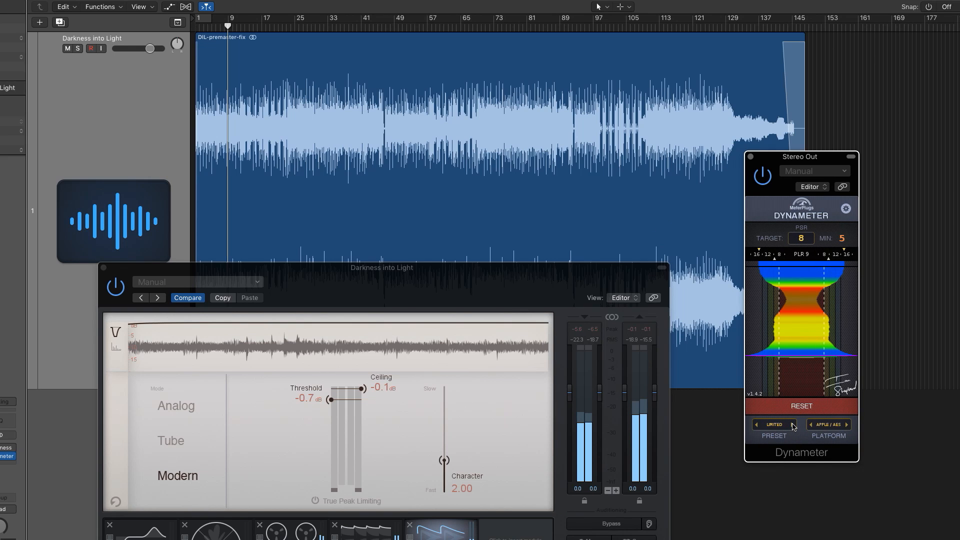
click(792, 425)
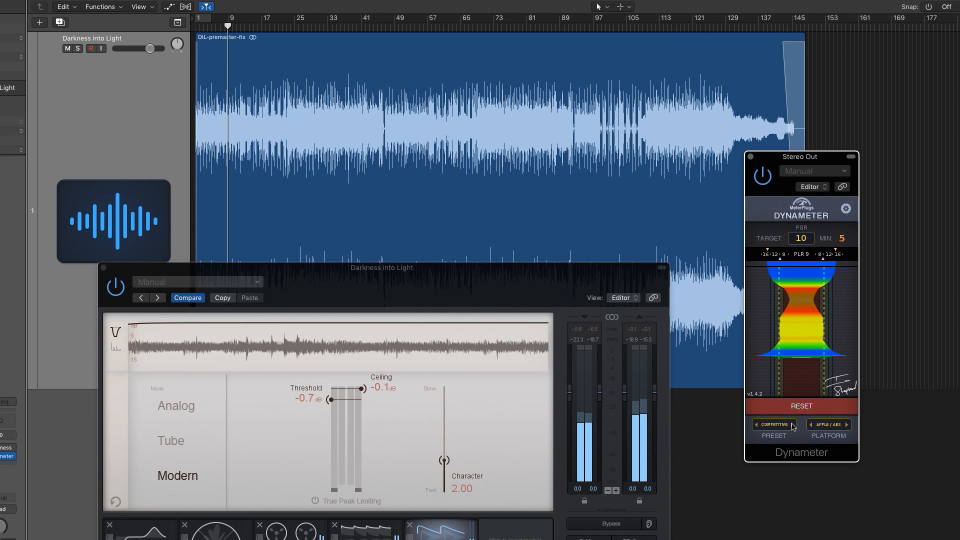
click(793, 425)
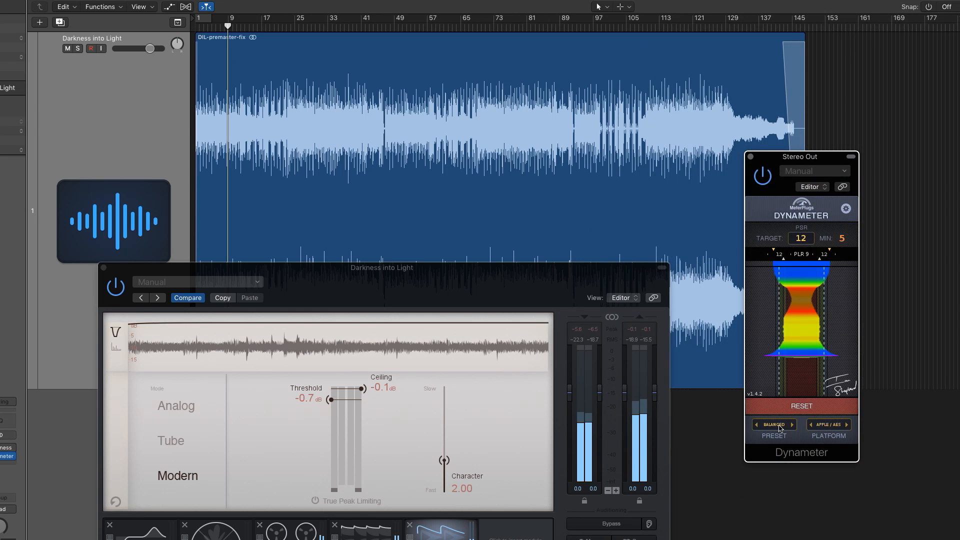
click(793, 425)
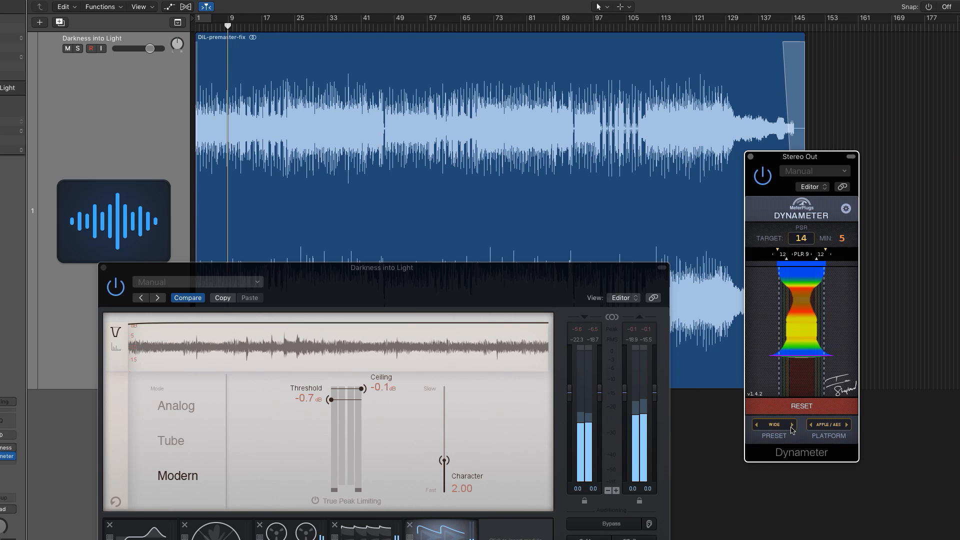
click(792, 425)
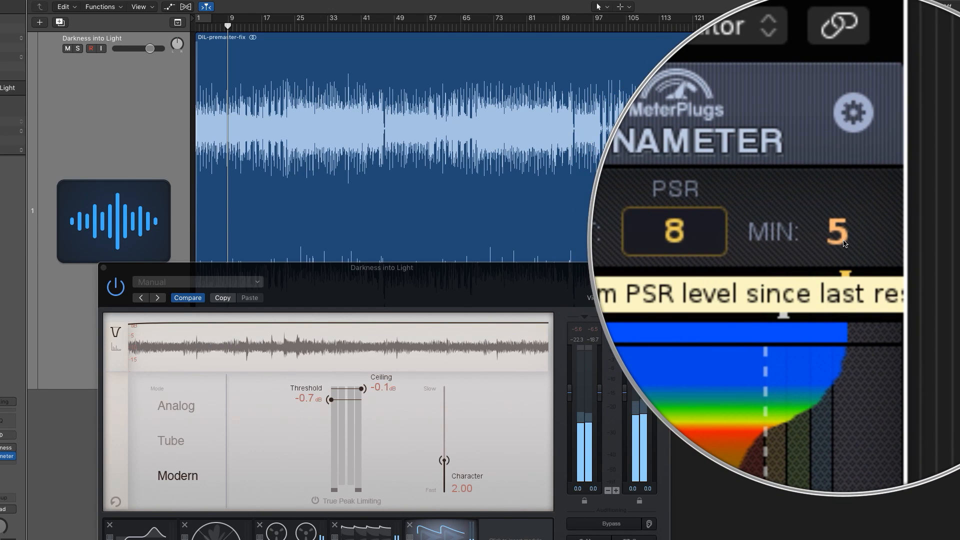
- Reset the Dynameter measurement and set its preset to Competitive
click(768, 415)
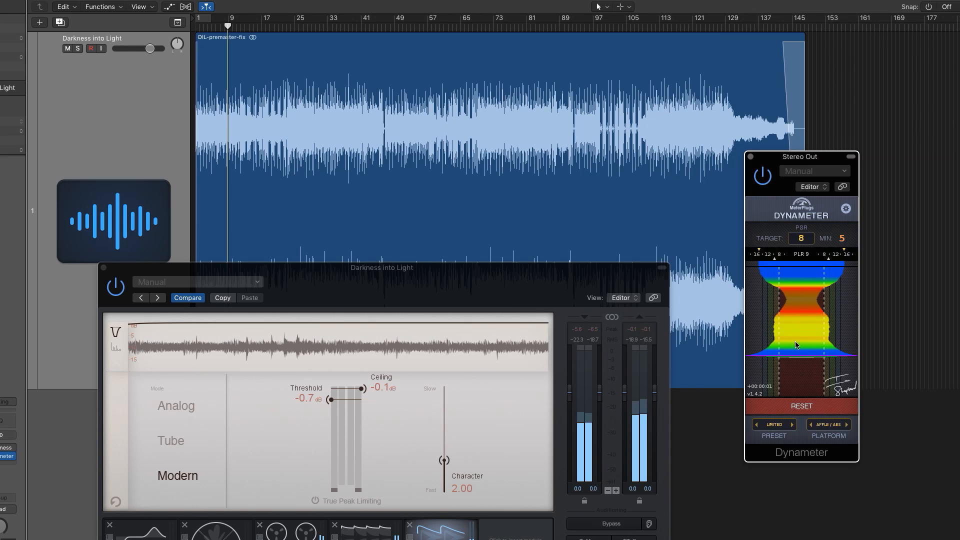
click(794, 424)
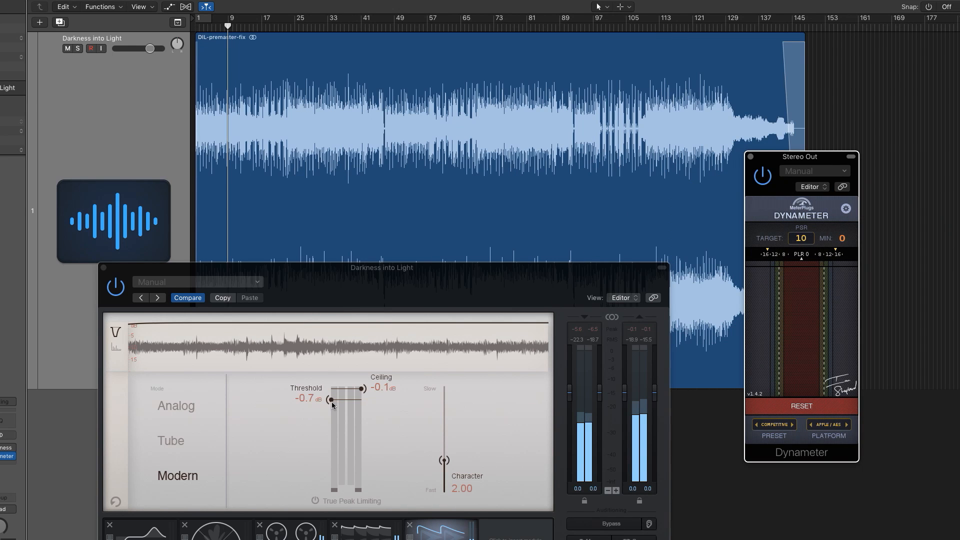
- Set the limiter threshold to -0.3 dB and play the song from the beginning
drag(333, 405, 327, 398)
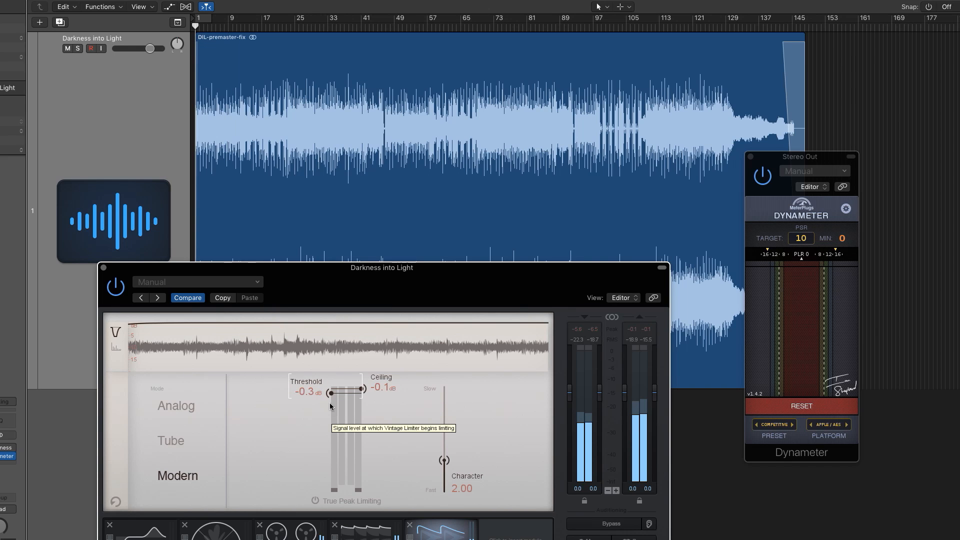
key(space)
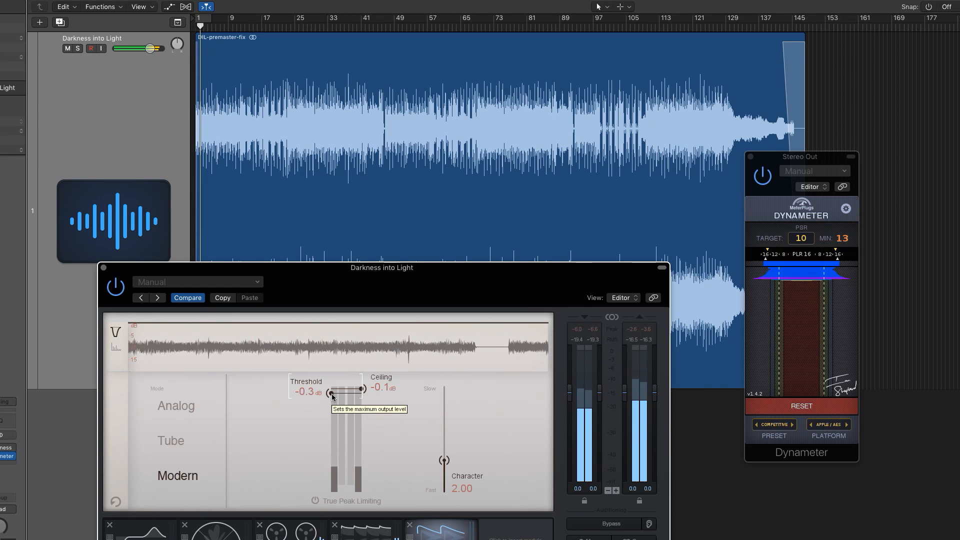
- Lower the limiter threshold to -6.5 dB during playback and clear the Dynameter history
drag(332, 397, 331, 453)
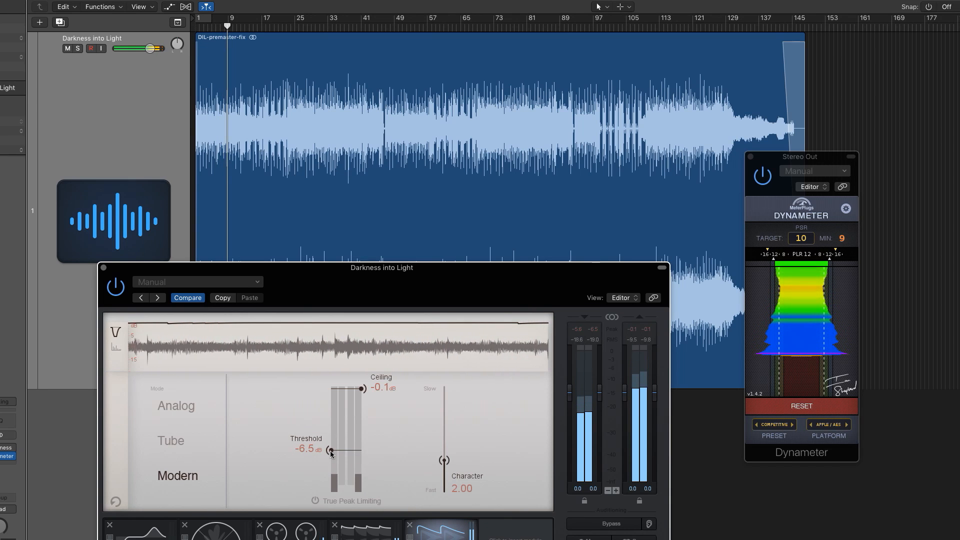
click(815, 410)
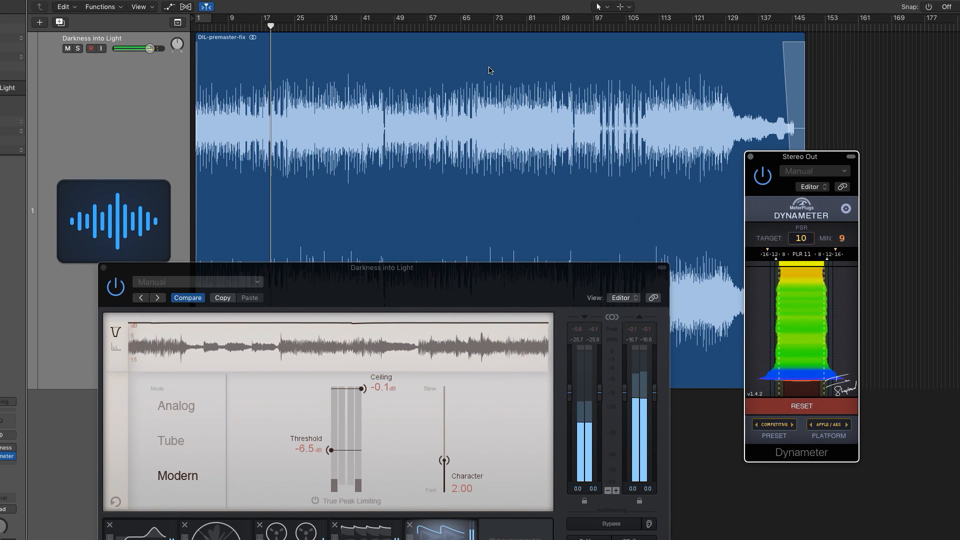
- Fine-tune the limiter threshold to -6.3 dB for the louder section and reset the Dynameter measurement
click(331, 451)
drag(332, 452, 332, 451)
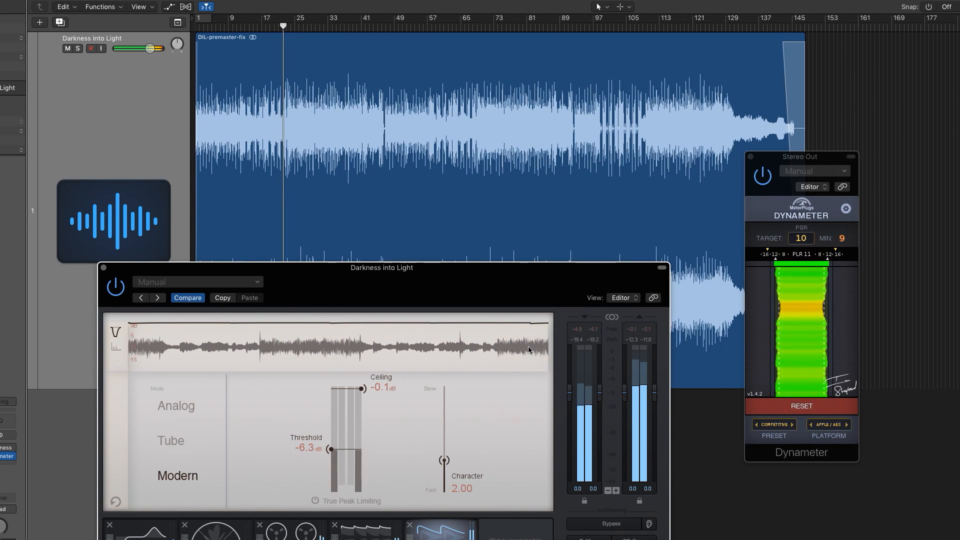
click(802, 408)
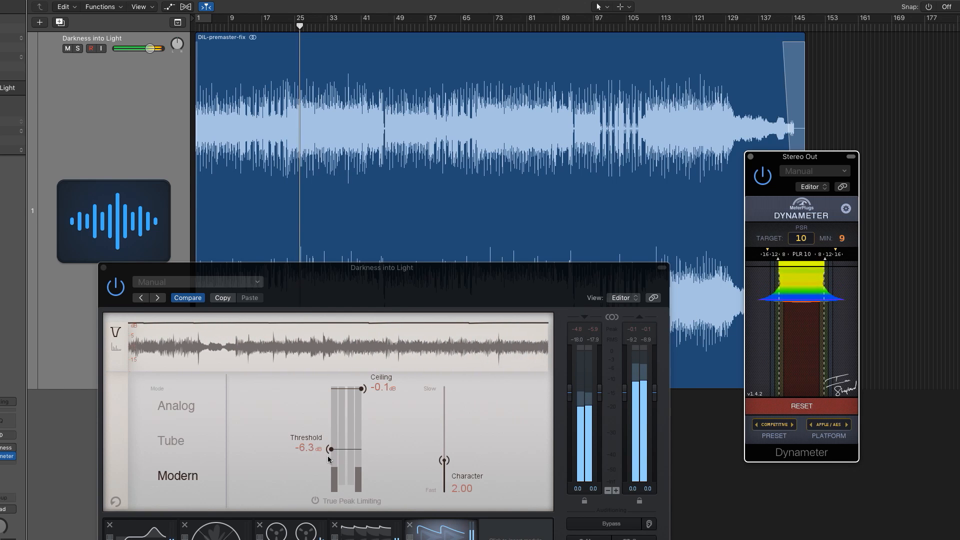
- Set the limiter threshold to -6.1 dB during playback and reset the Dynameter measurement
drag(329, 453, 331, 451)
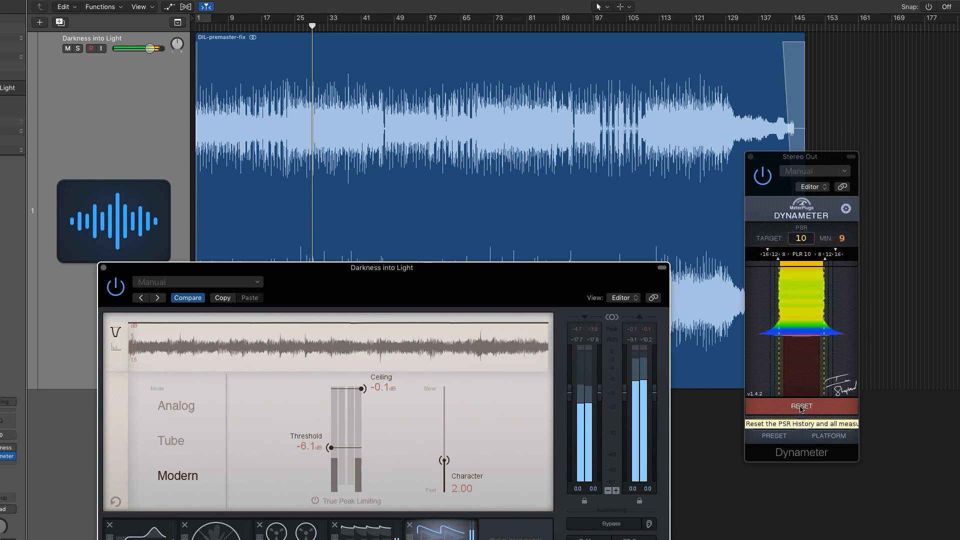
click(801, 406)
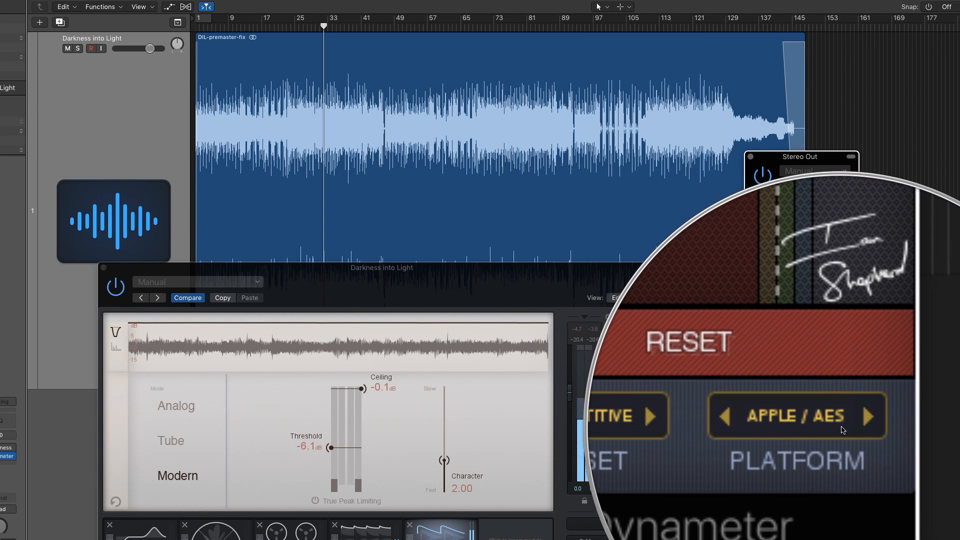
- Cycle through Dynameter's platform options from Broadcast onward to compare their PLR reference markers with the song
click(846, 428)
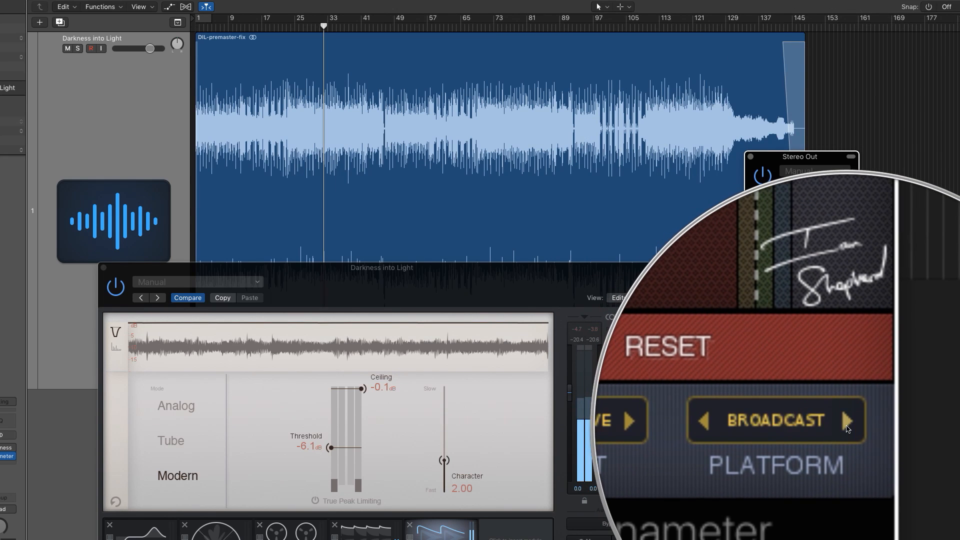
click(847, 429)
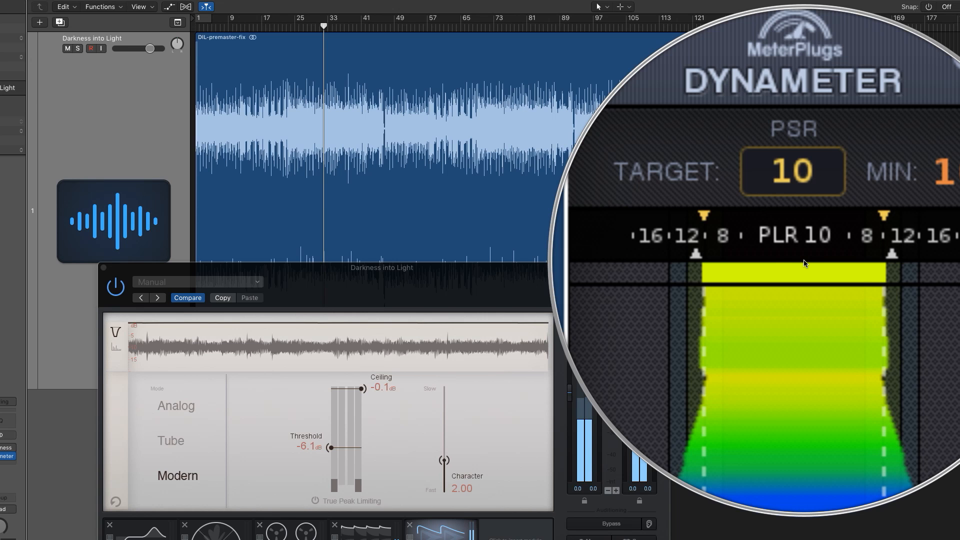
click(849, 427)
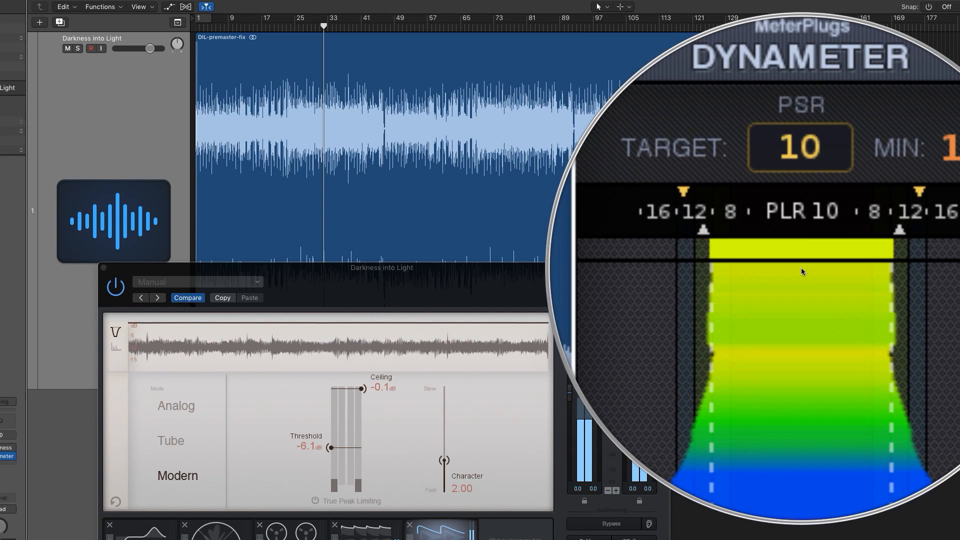
click(847, 424)
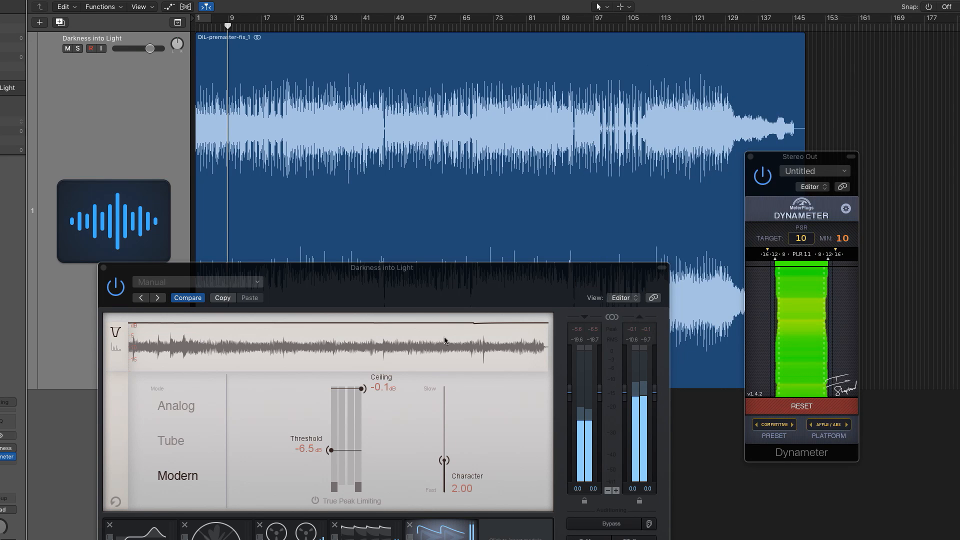
- Raise the limiter threshold to -3.0 dB and replay the song from the beginning
drag(330, 450, 330, 441)
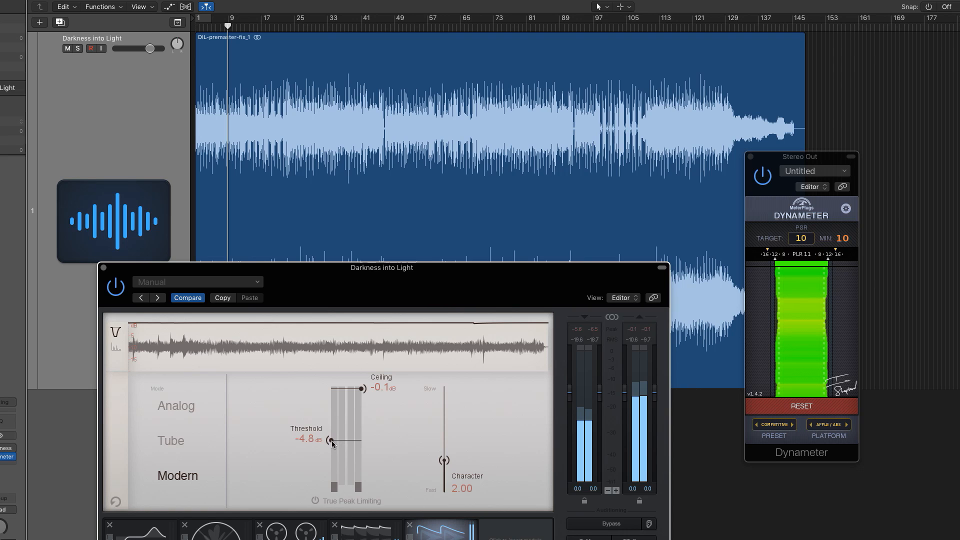
drag(331, 440, 330, 427)
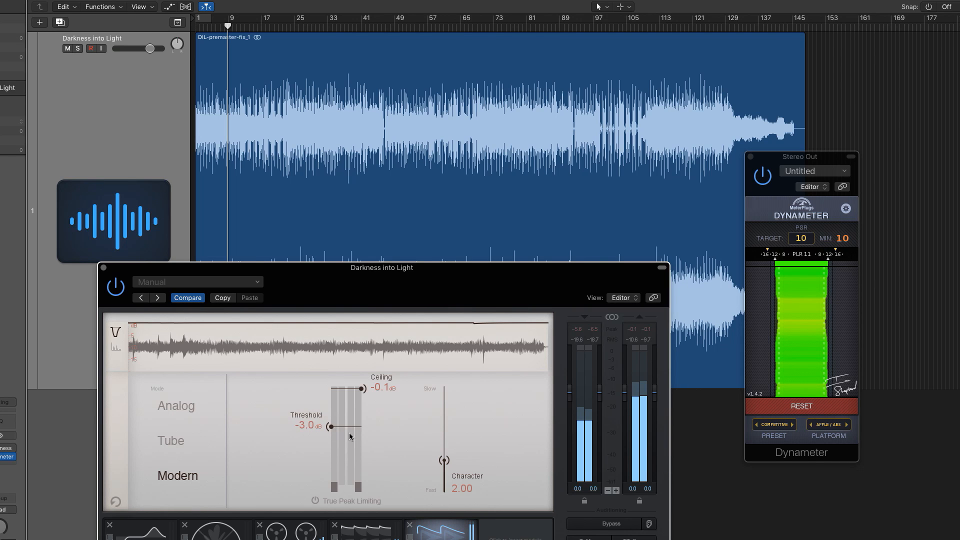
key(Return)
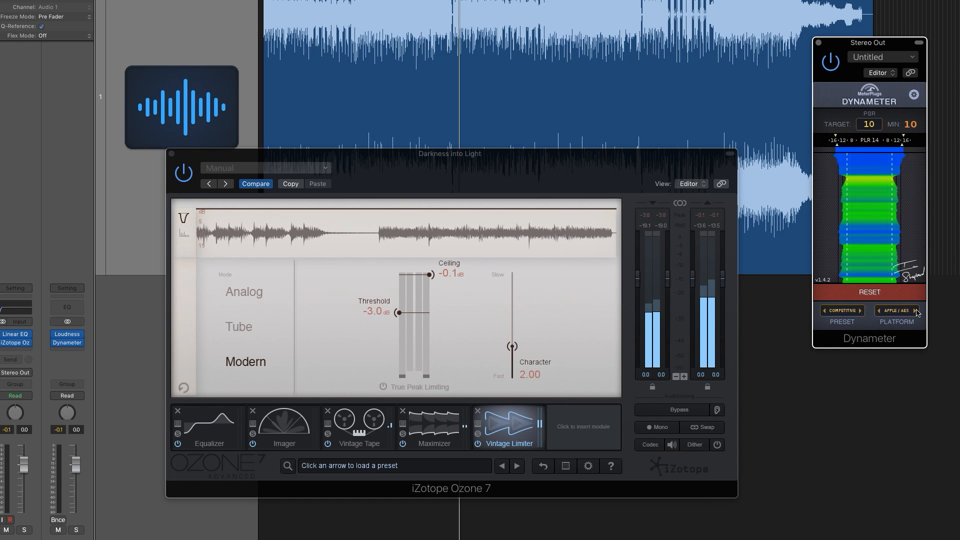
- Switch the Dynameter platform to Spotify
click(916, 311)
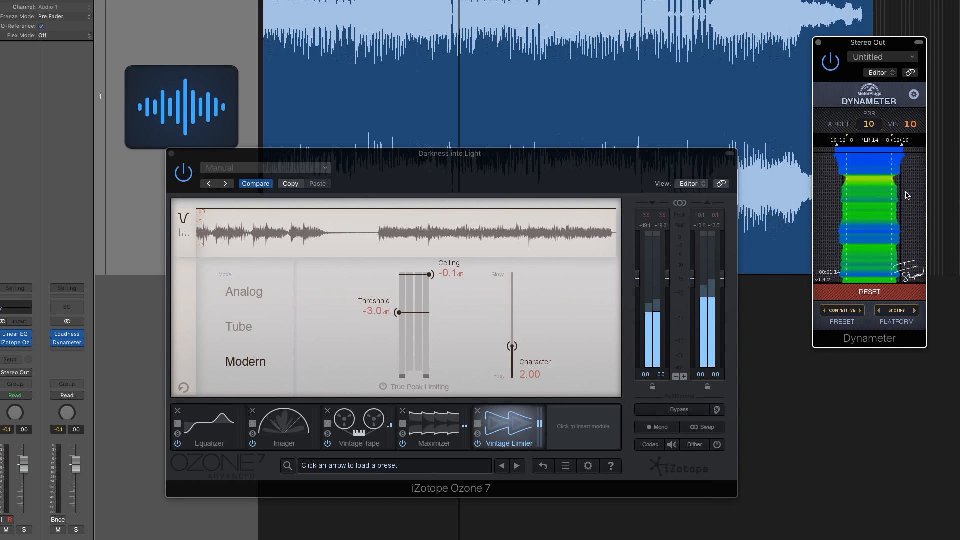